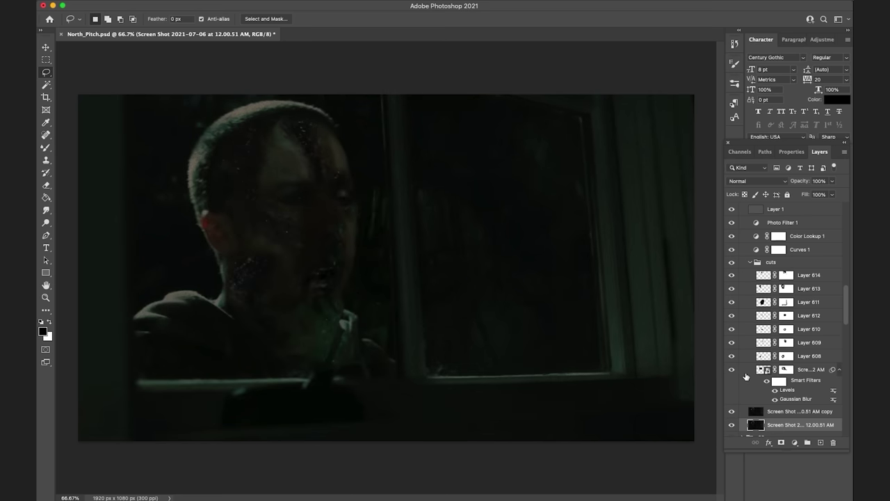
- Hide the layers from the screenshot copy up through the cuts group in North_Pitch.psd
left_click_drag(731, 412, 734, 262)
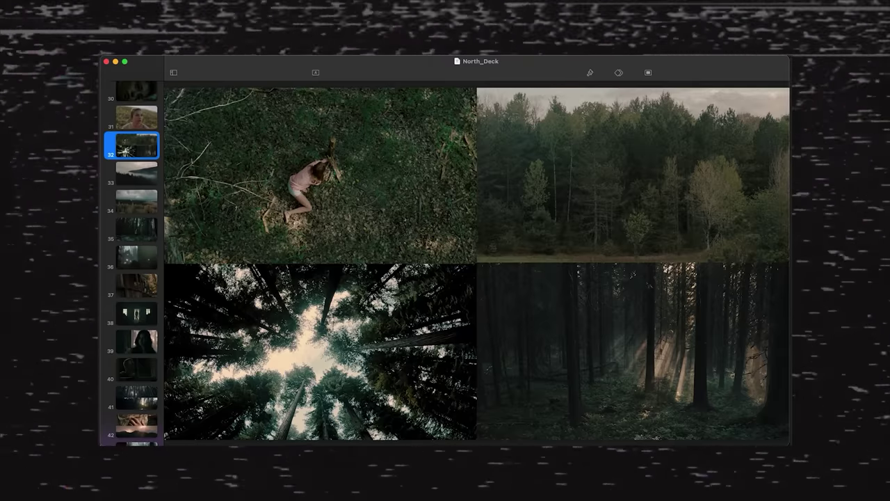
- Switch to the North_Deck presentation and view the three slides following slide 32
key("Down")
key("Down")
key("Down")
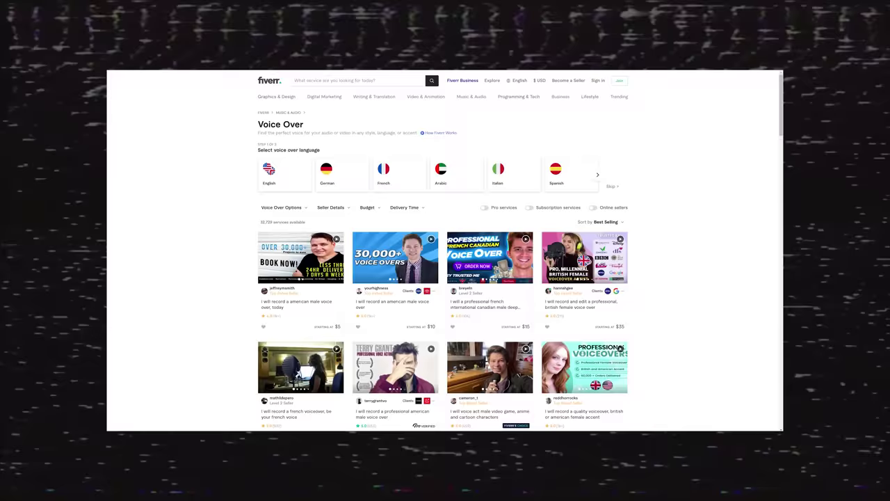
- Browse the voice-over services on Fiverr and the AI voice changer page on voice.ai
scroll(445, 251, "down", 3)
scroll(445, 250, "down", 3)
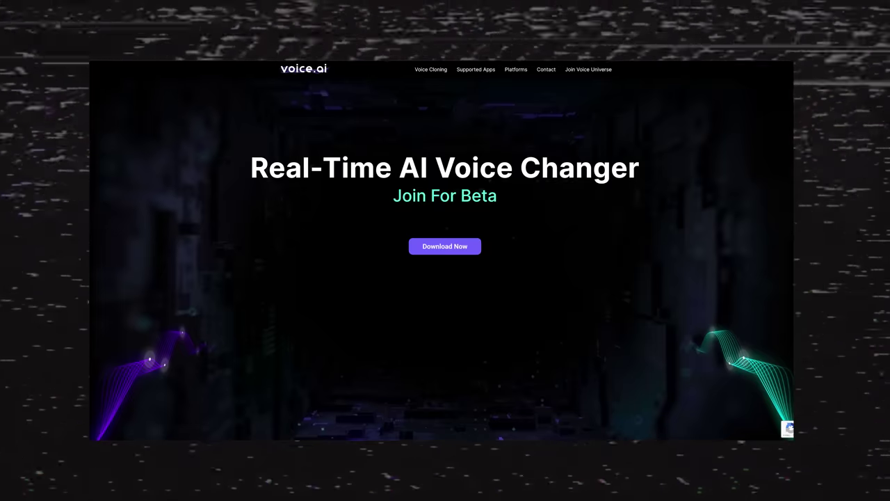
scroll(446, 256, "down", 5)
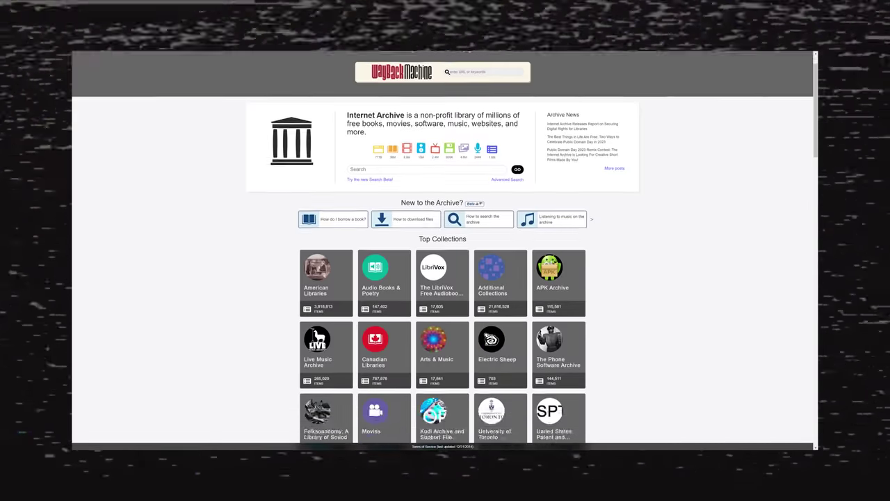
- Open the Prelinger Archives collection from the Internet Archive's top collections
scroll(442, 250, "down", 3)
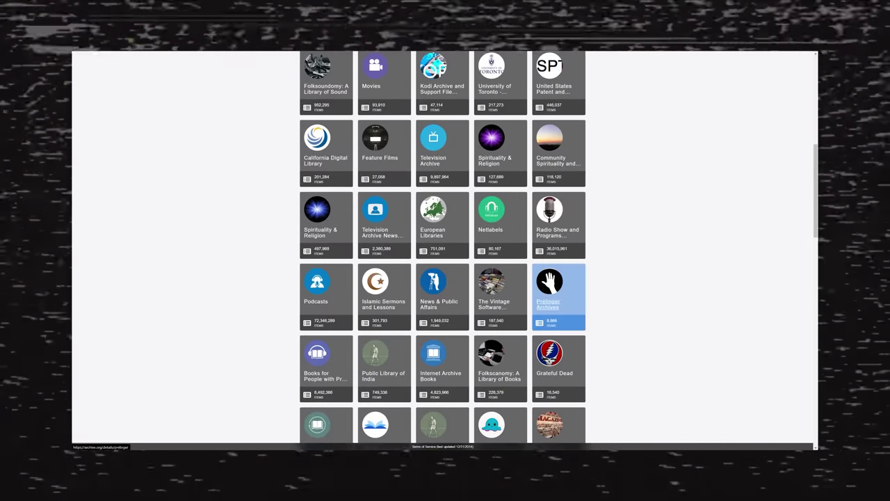
left_click(549, 299)
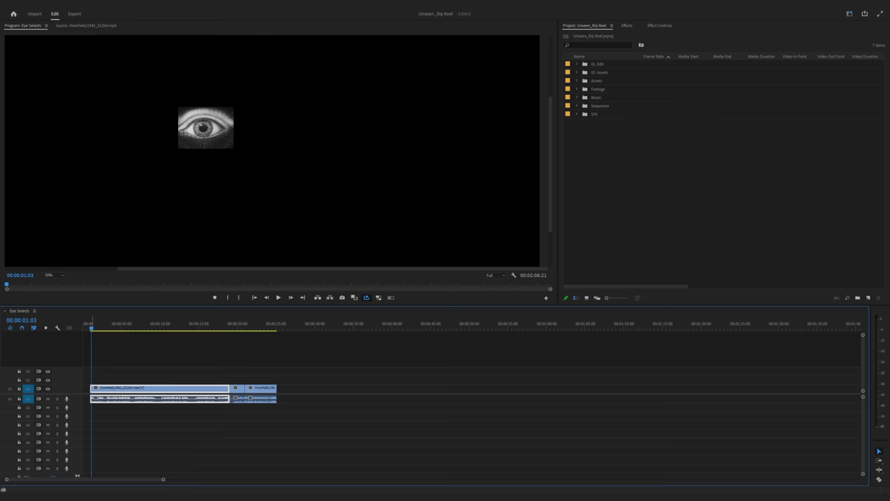
- Switch to Premiere Pro and set an out point in the Eye Selects sequence
key("o")
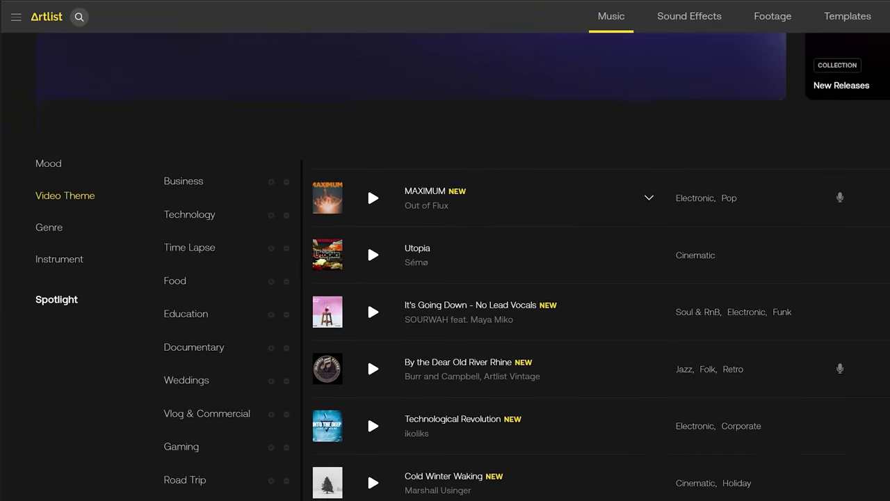
- Browse the Artlist music catalogue by genre and begin a search starting with "h"
scroll(367, 377, "down", 2)
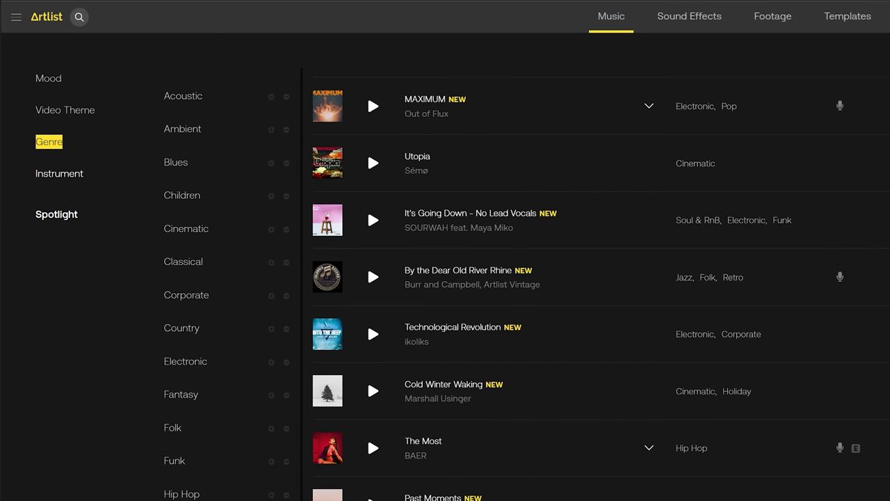
type("h")
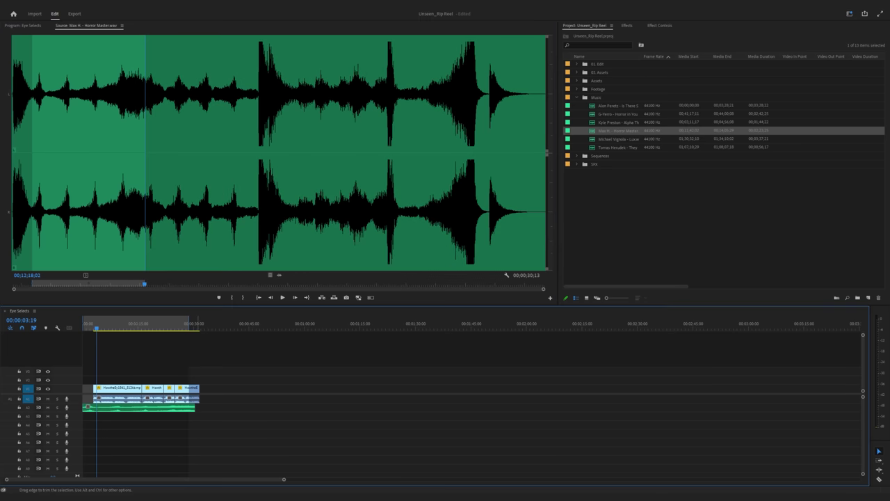
- In Premiere Pro, place an excerpt of the next track in the Music bin on A3 after the eye clips and play back the sequence
key("Down")
key("o")
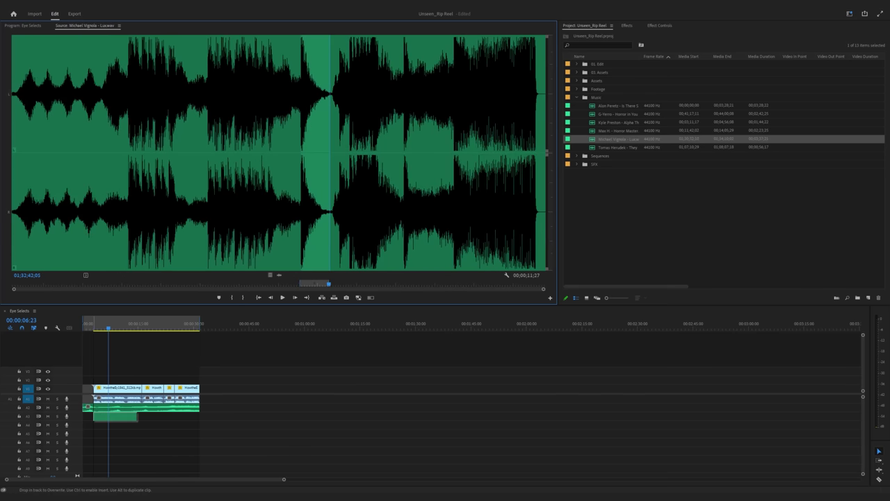
left_click_drag(201, 416, 201, 416)
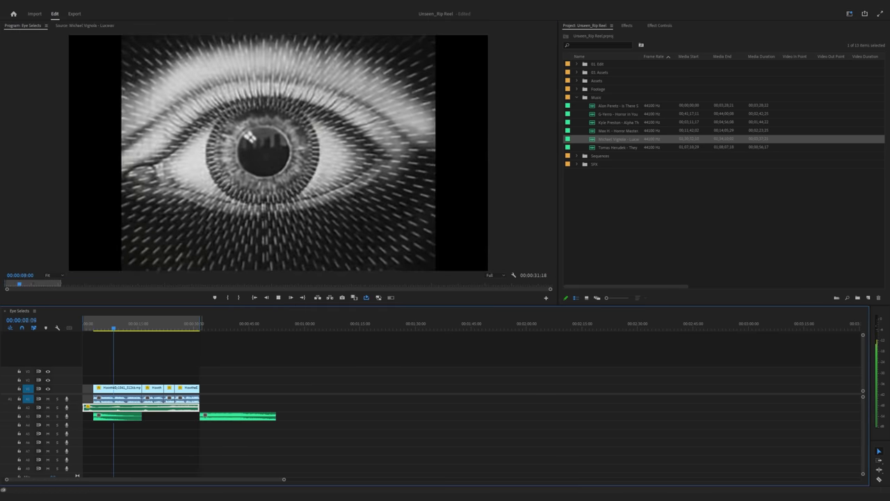
right_click(342, 324)
key("Escape")
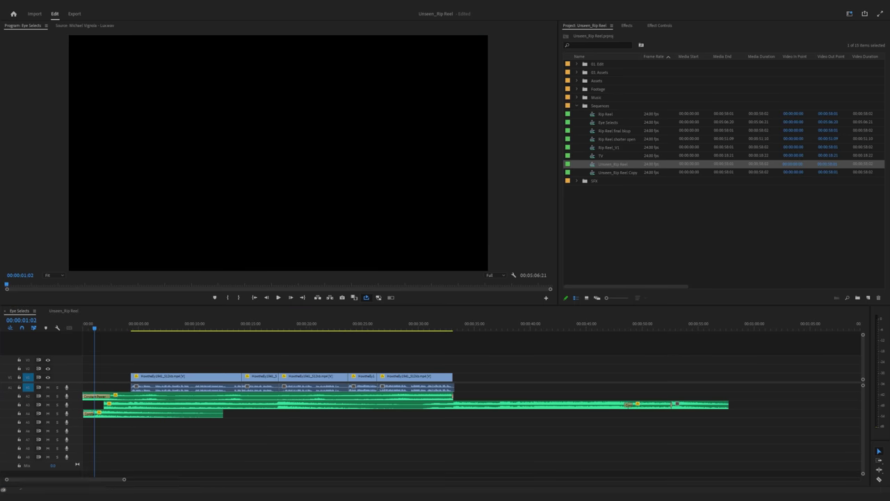
key("space")
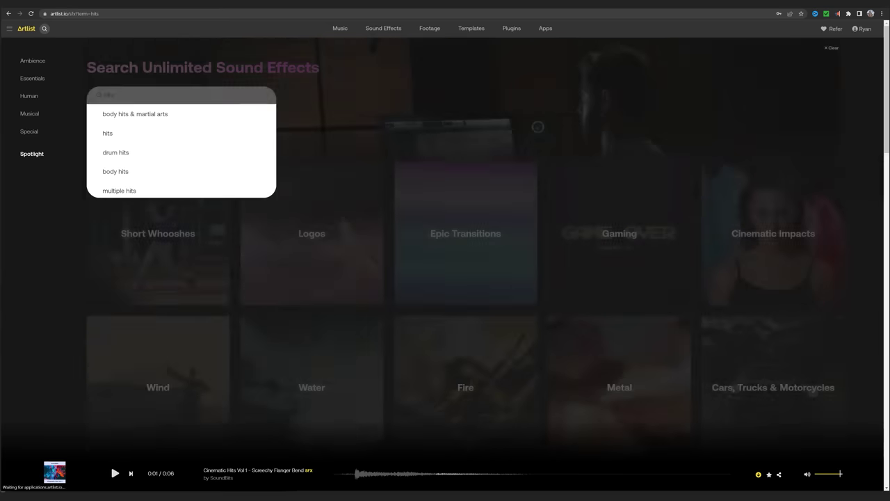
- Search the Artlist sound effects for hits and browse the Musical sound effects
left_click(111, 133)
mouse_move(29, 113)
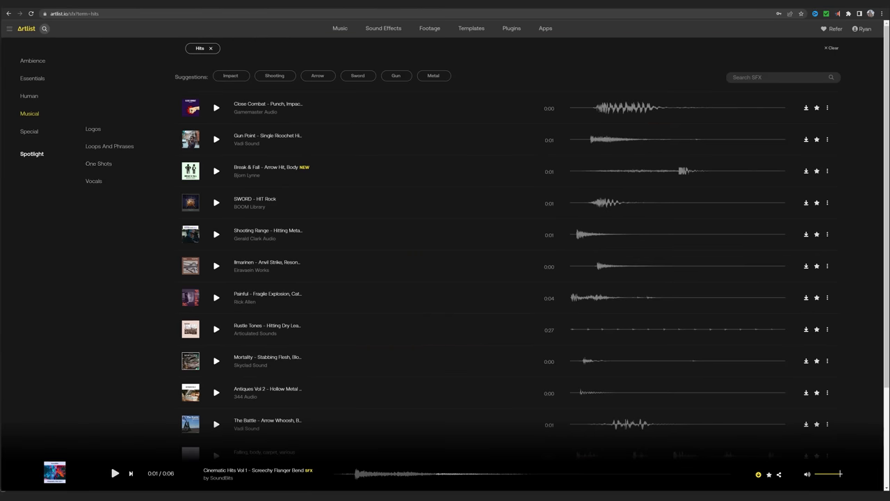
left_click(143, 161)
scroll(445, 278, "down", 5)
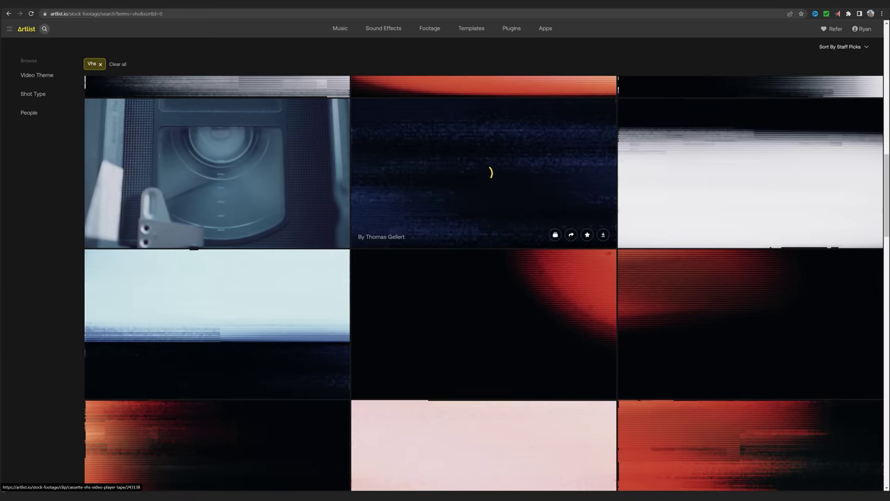
- Open the VHS cassette player clip and the green-screen retro television clip from the stock footage results
left_click(217, 174)
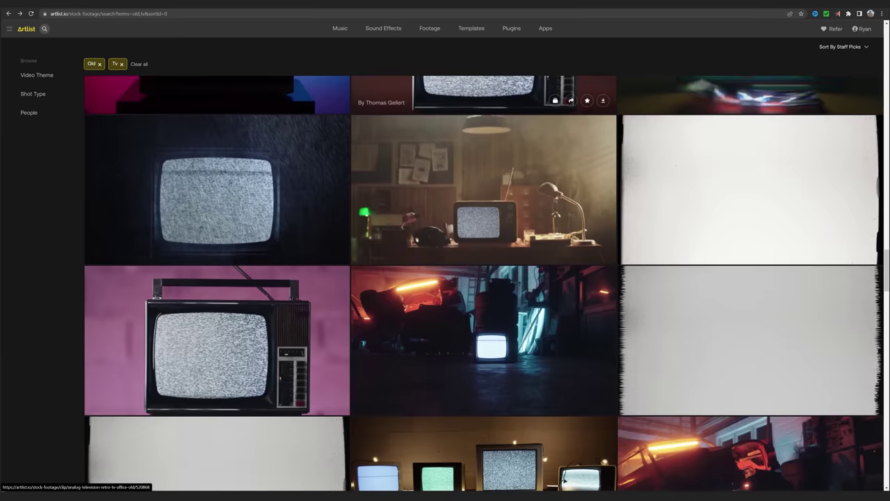
scroll(564, 98, "down", 10)
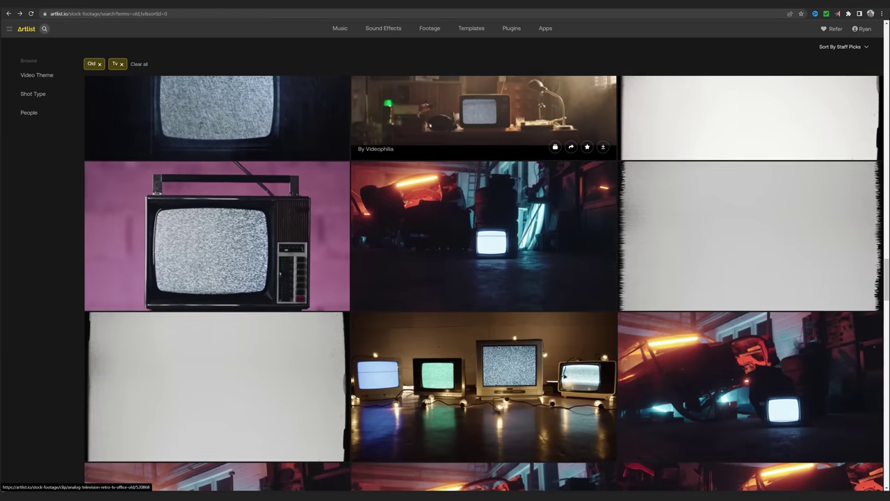
scroll(564, 98, "down", 4)
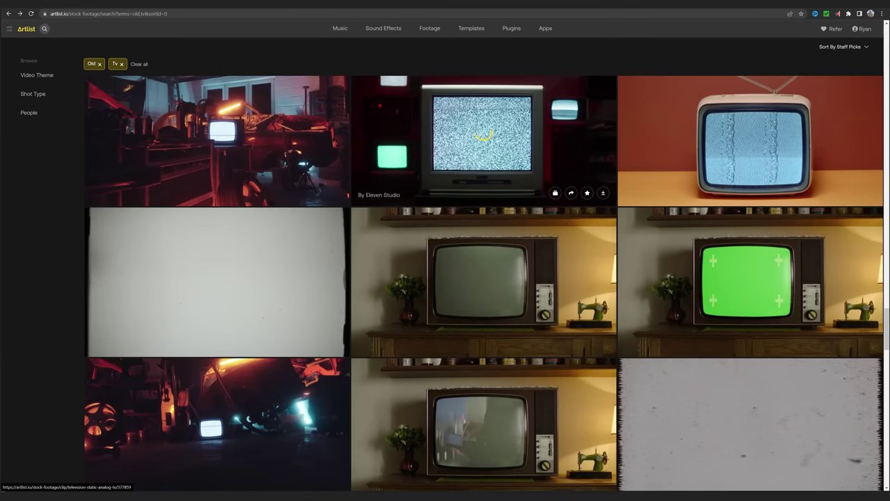
left_click(747, 281)
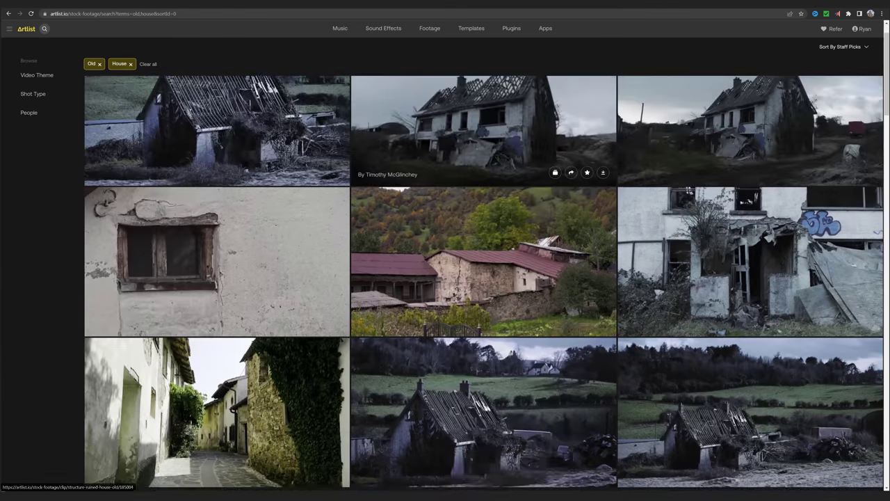
- Browse the old house footage and pick the clip of the old house by the mountains
scroll(483, 278, "down", 5)
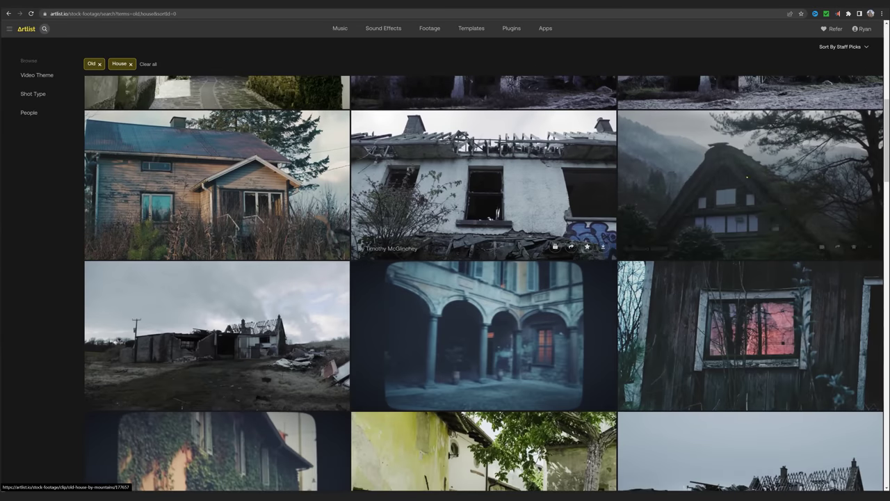
left_click(746, 177)
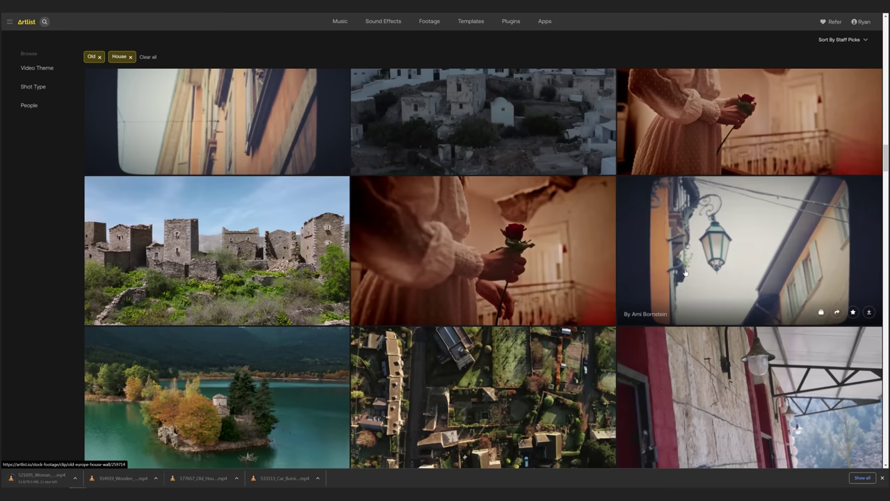
scroll(685, 274, "down", 1)
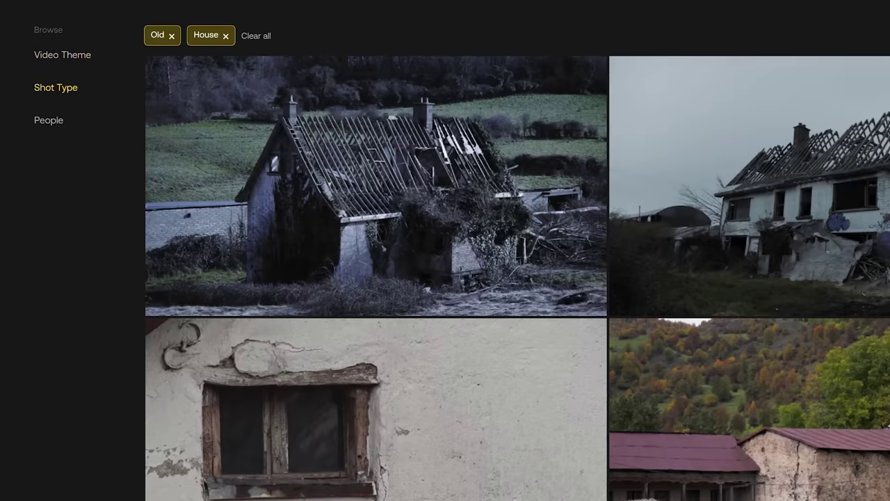
- Filter the old house footage to Smooth Movement shots with 0 people and browse the matching clips
left_click(56, 87)
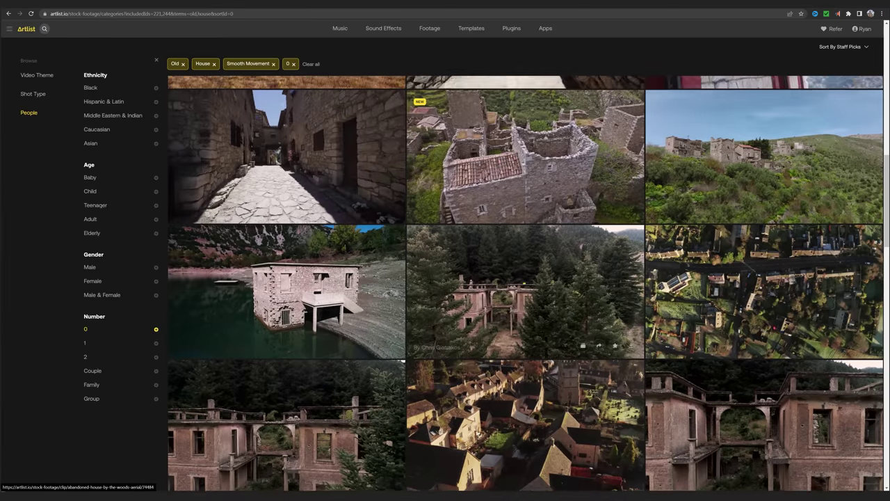
scroll(702, 425, "down", 6)
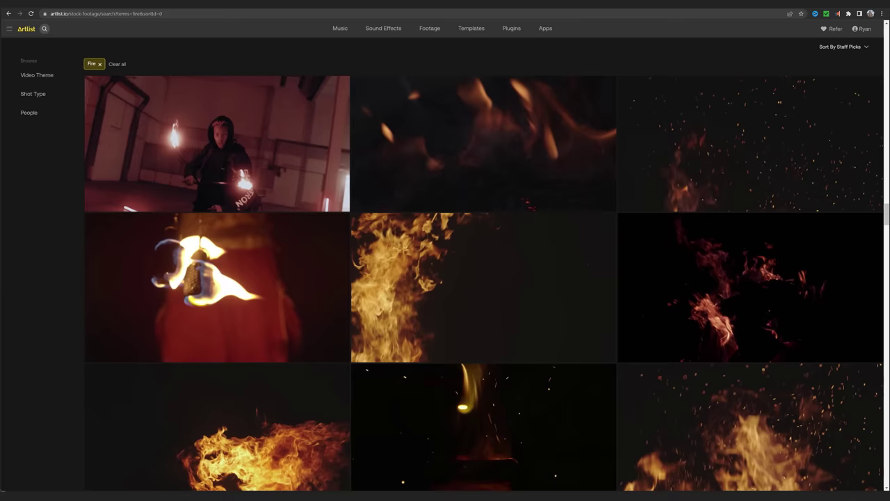
- Browse the fire footage, open the firefighter clip with the flashlight and look through its page
scroll(769, 194, "down", 5)
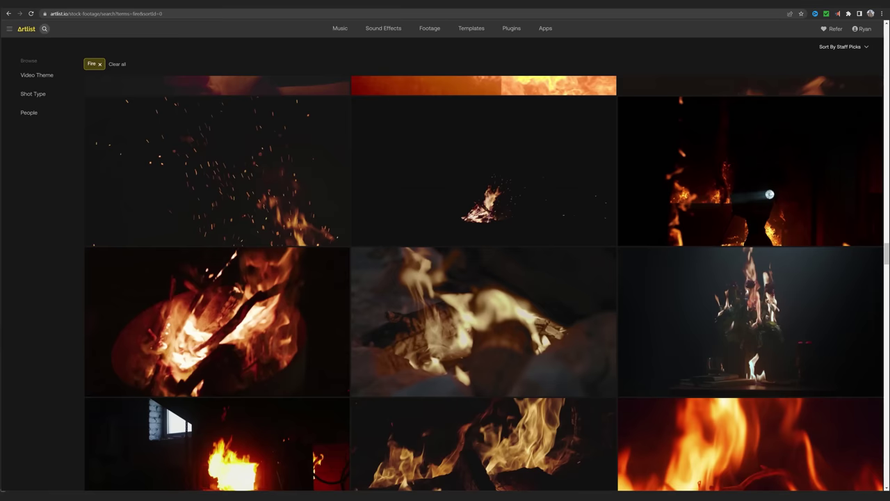
left_click(749, 171)
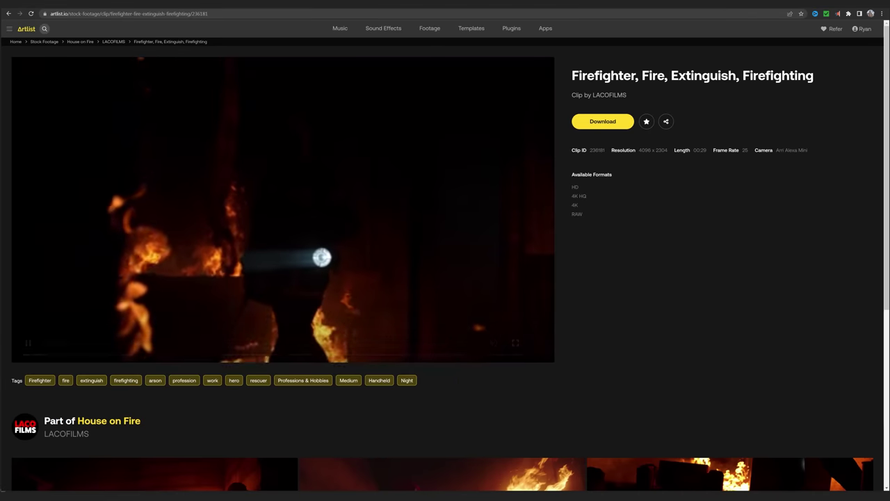
scroll(445, 278, "down", 4)
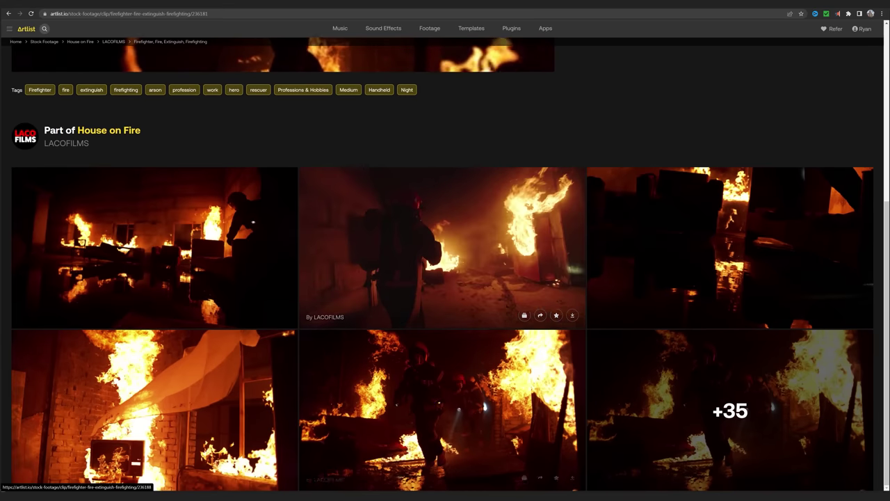
- Open the full House on Fire collection and browse its clips and the vintage 8mm footage
left_click(730, 410)
scroll(730, 292, "down", 2)
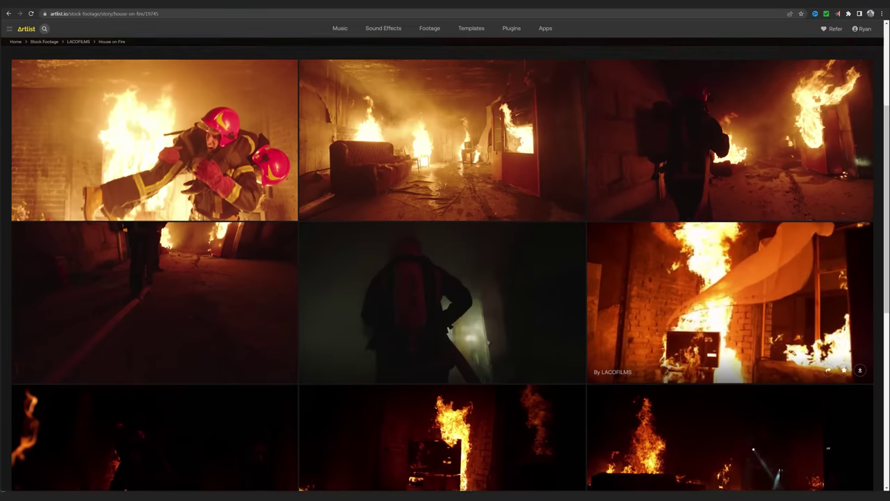
scroll(730, 292, "down", 3)
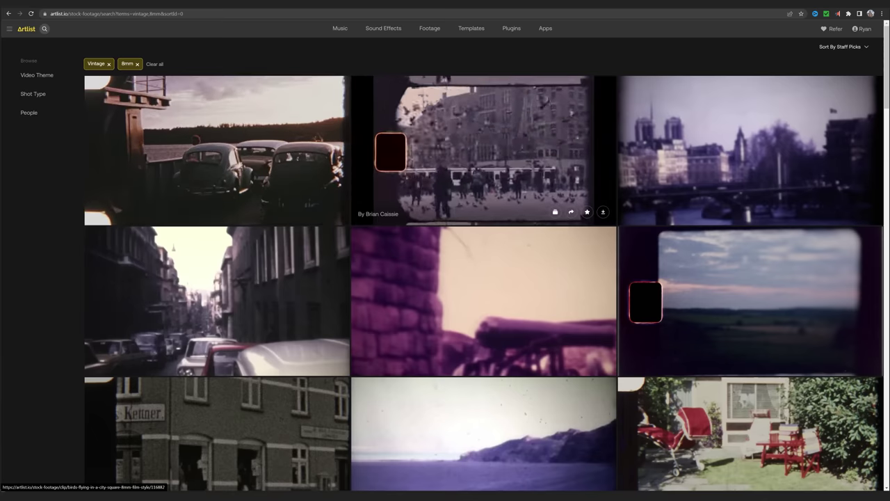
scroll(483, 278, "down", 2)
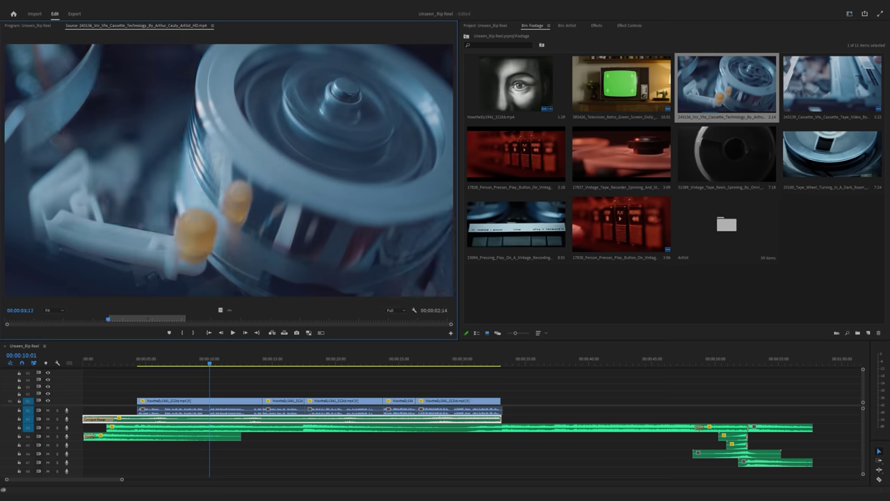
- In Premiere Pro, add the cassette tape clip near the timeline's start, the children's house clip at about 36 s and the eye clip at about 51 s
left_click_drag(832, 85, 139, 394)
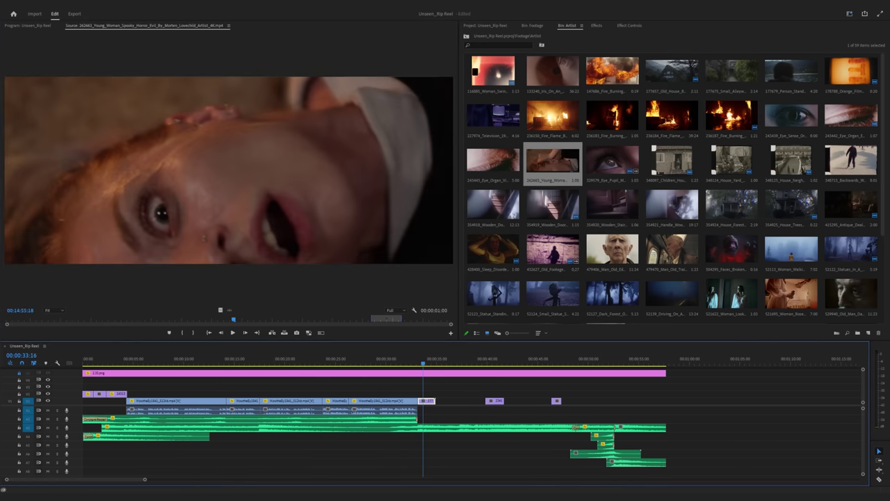
left_click_drag(672, 160, 455, 400)
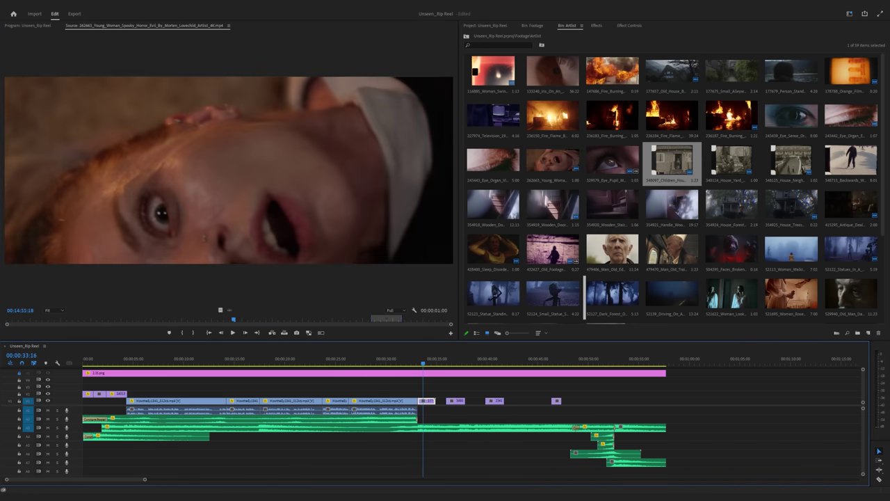
left_click_drag(851, 116, 608, 400)
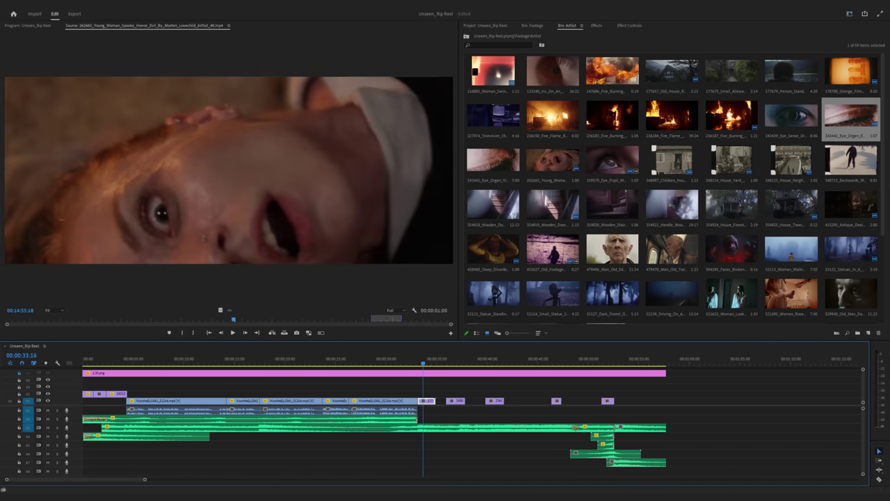
- Find the wooden door handle clip in the Artlist bin and load it in the source monitor
scroll(675, 189, "down", 1)
double_click(552, 160)
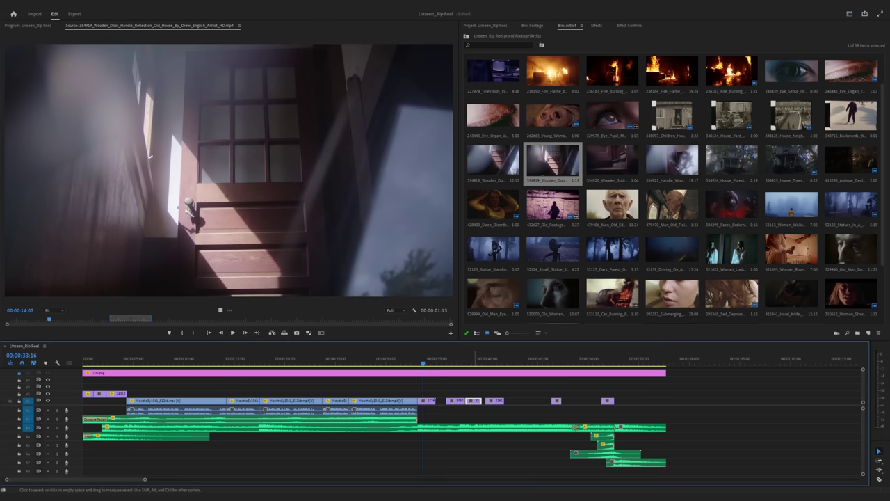
scroll(671, 181, "down", 1)
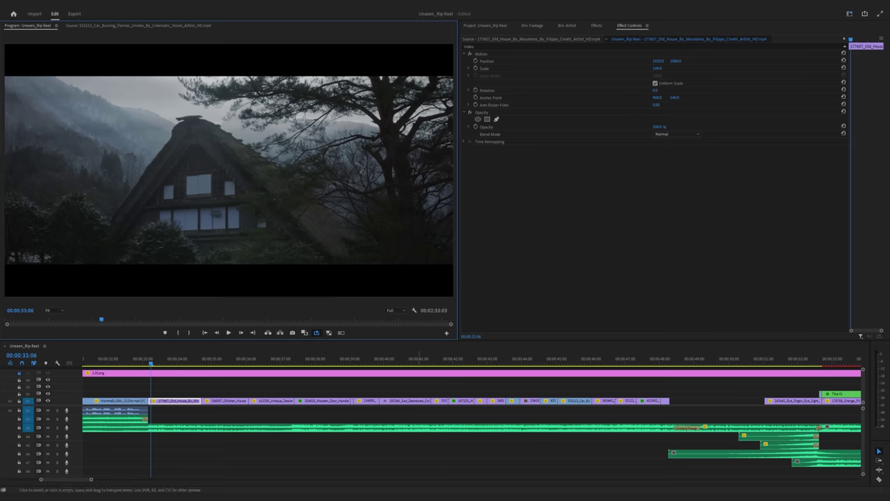
- Play the sequence from the old house shot, and try to place the fire-burning clip from the Artlist bin above the footage at about 43 s
key("space")
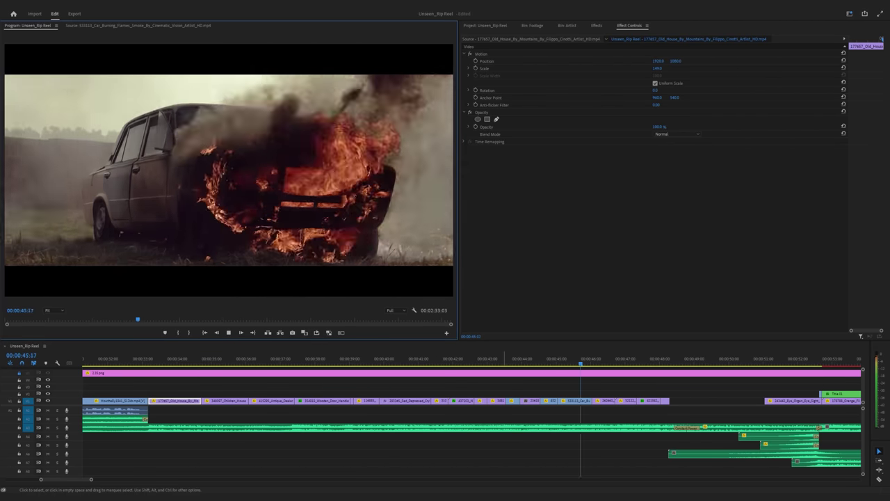
left_click(575, 361)
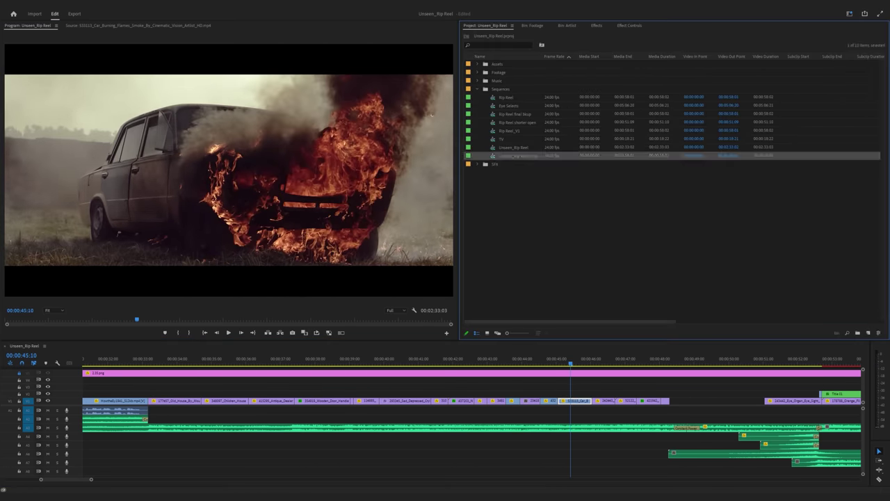
left_click(730, 76)
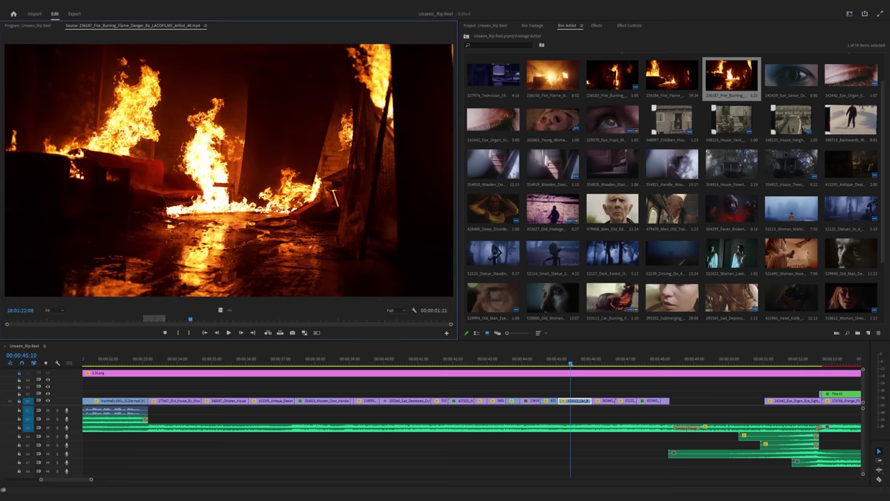
left_click_drag(730, 76, 519, 394)
left_click(441, 360)
key("space")
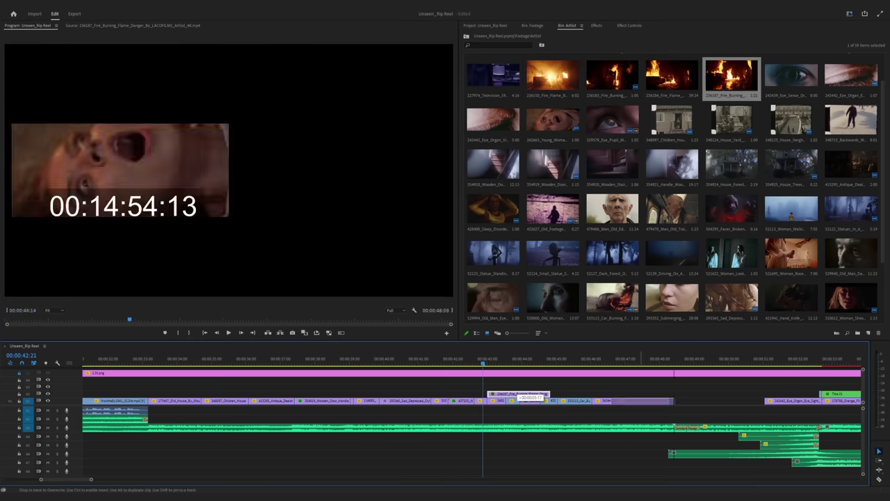
left_click_drag(654, 393, 550, 393)
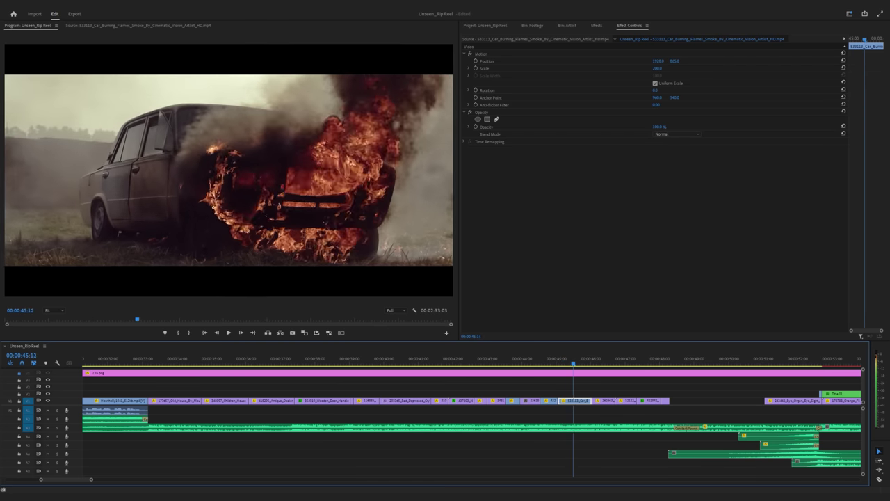
- Overwrite the firefighter clip from the Artlist bin into the sequence at 45:07, and place the short overlay clip at about 46 s
key("Left")
key("Left")
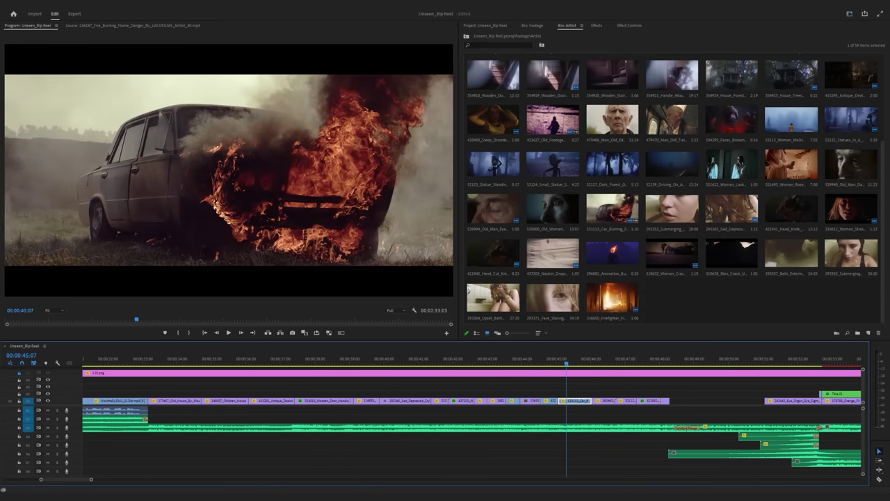
double_click(612, 298)
key("period")
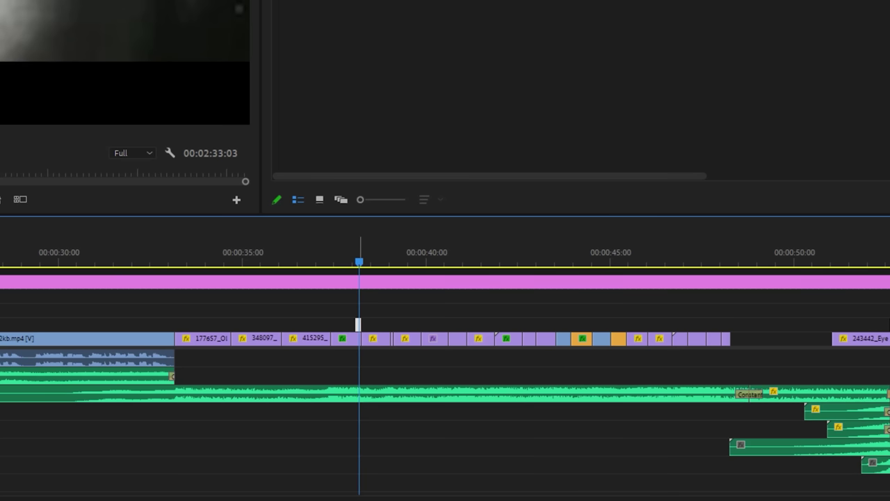
left_click_drag(357, 324, 666, 324)
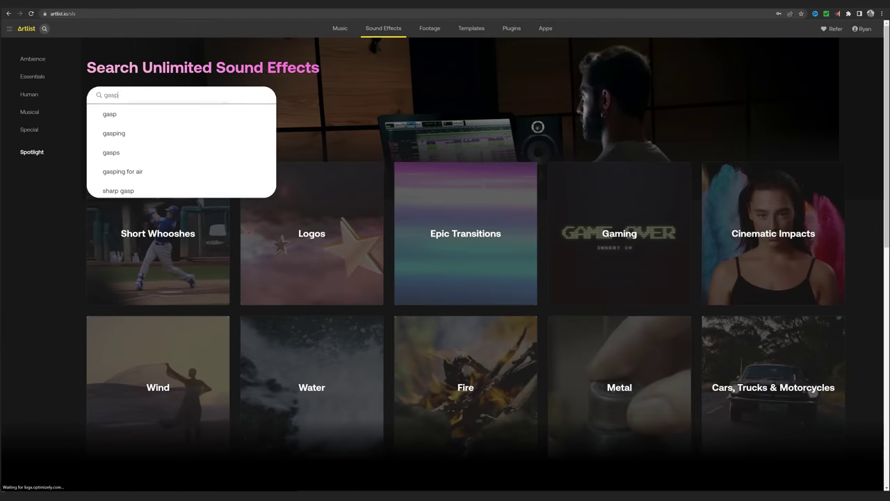
- Switch to Artlist and search its sound effects for "gasp" and "scream"
key("Return")
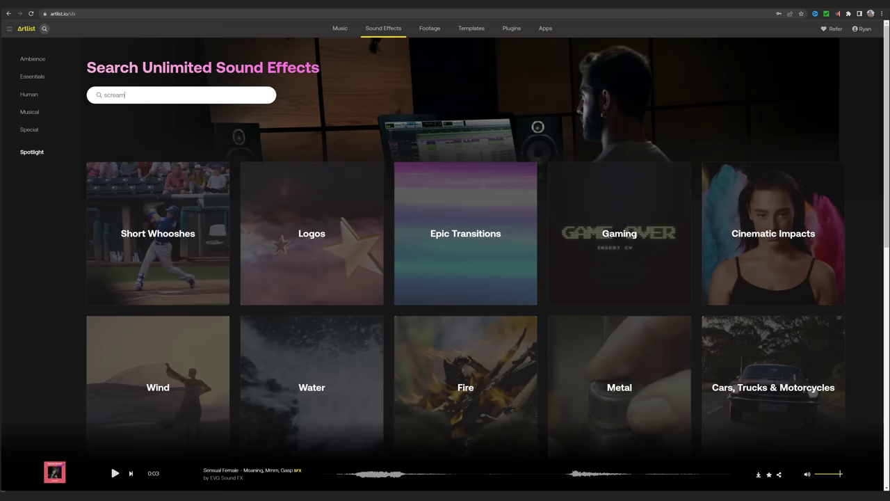
key("Return")
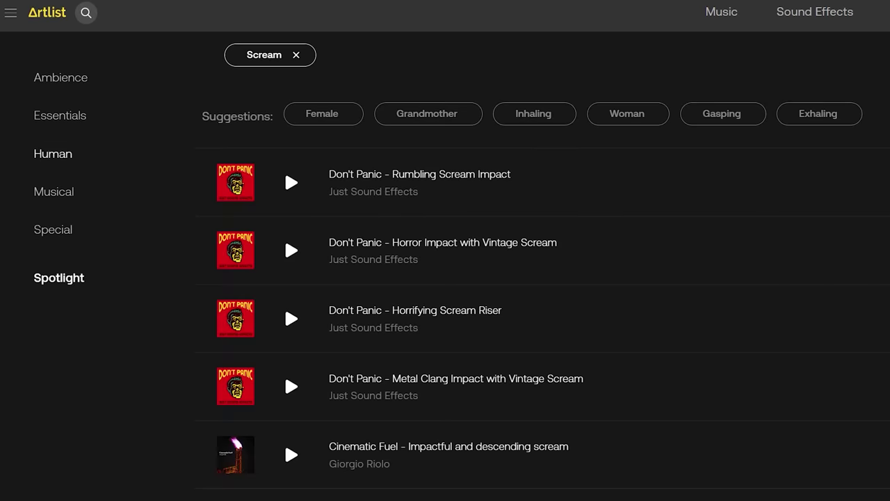
mouse_move(53, 153)
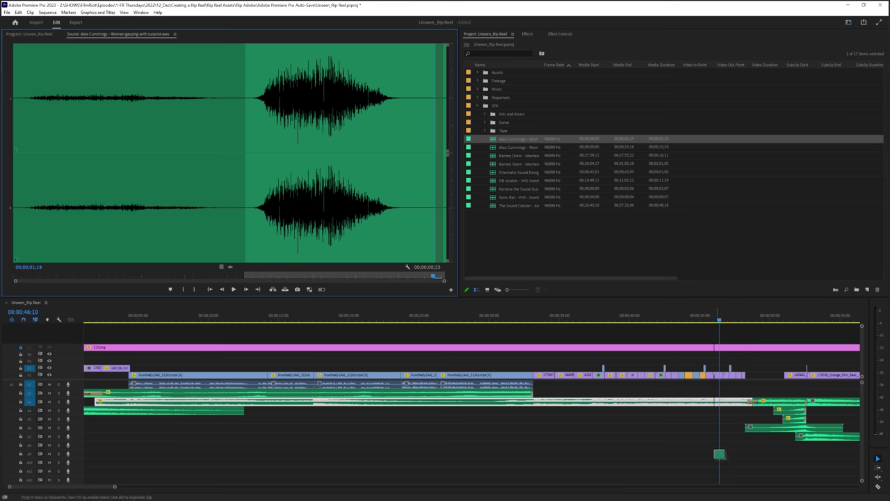
- In Premiere Pro, place the first mechanism sound effect from the SFX folder on audio track A9 at about 35 s
double_click(519, 155)
left_click(562, 318)
left_click_drag(590, 457, 564, 454)
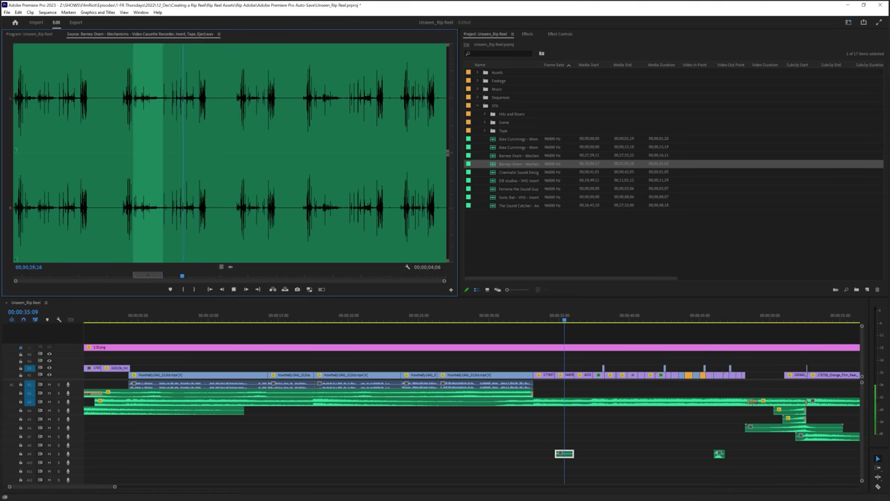
- Go through the remaining cassette recorder and VHS sound effects in the SFX folder to audition them
key("Down")
key("Down")
key("Down")
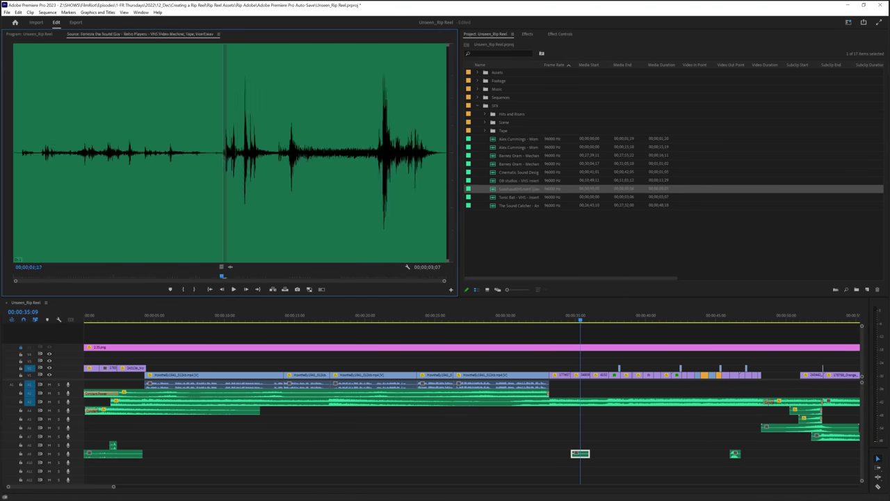
key("Down")
key("Down")
- Expand the Scene sound folder, load the Horror Reactions woman crying and gasping sound, and mark its in and out points
scroll(473, 404, "right", 3)
left_click(485, 122)
left_click(522, 138)
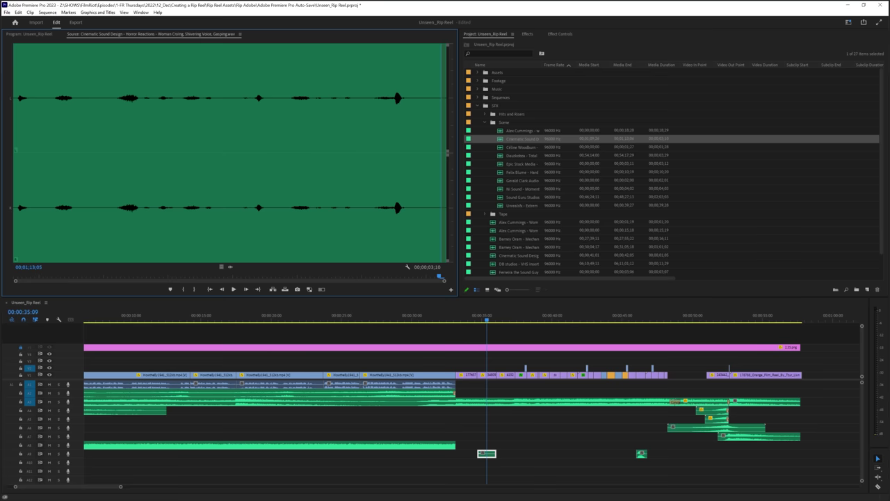
left_click(522, 189)
left_click(521, 138)
key("i")
key("o")
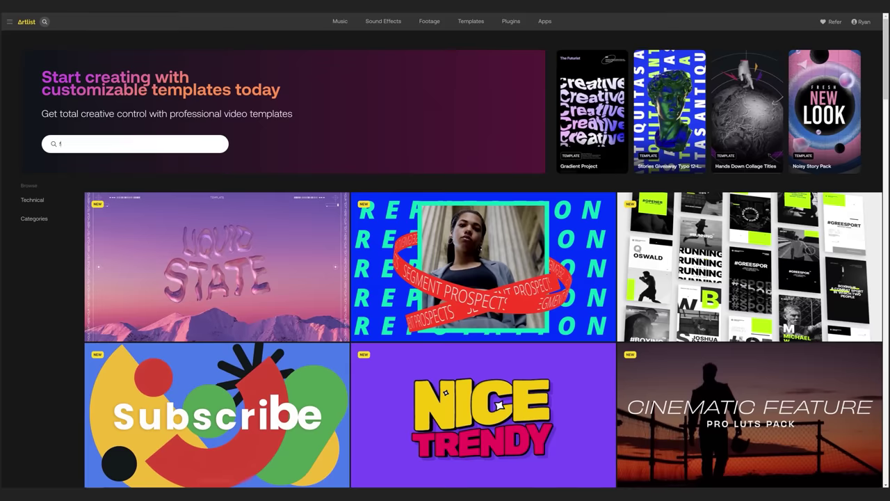
- Switch to Artlist, search the video templates for "film" and narrow the results by software
key("Return")
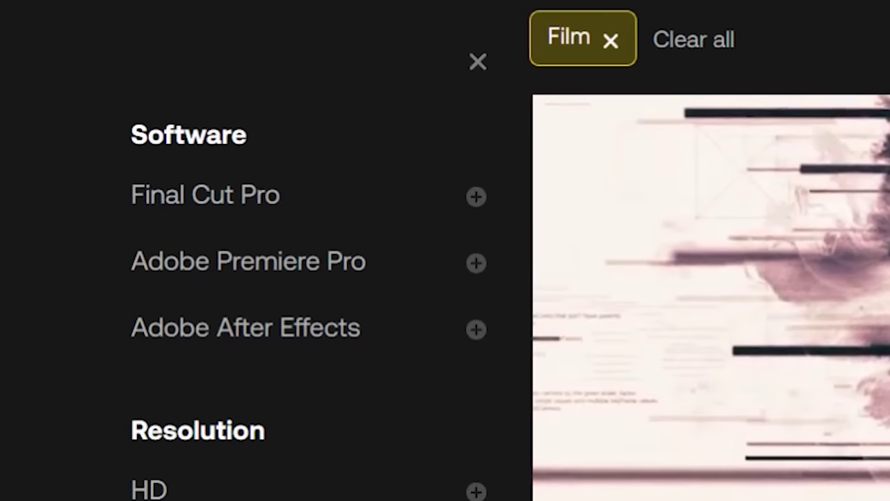
left_click(84, 111)
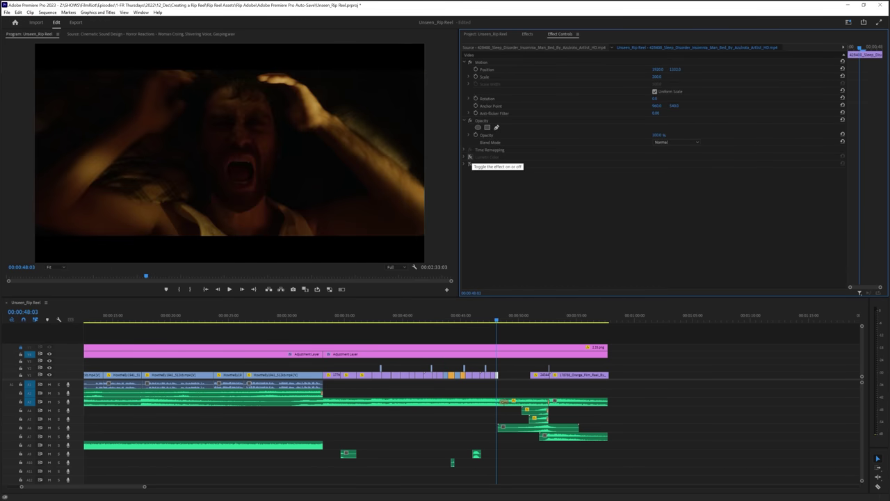
- In Premiere Pro, enable the first Lumetri Color effect on the screaming man clip at 48:03
left_click(470, 157)
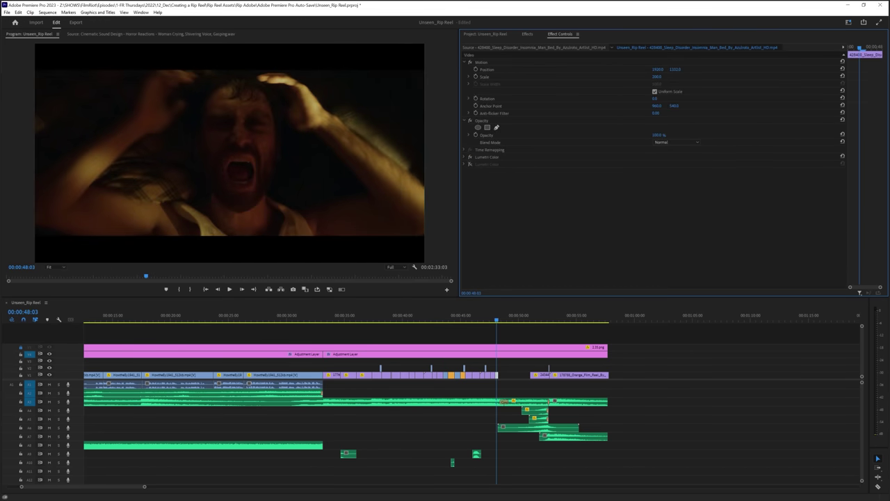